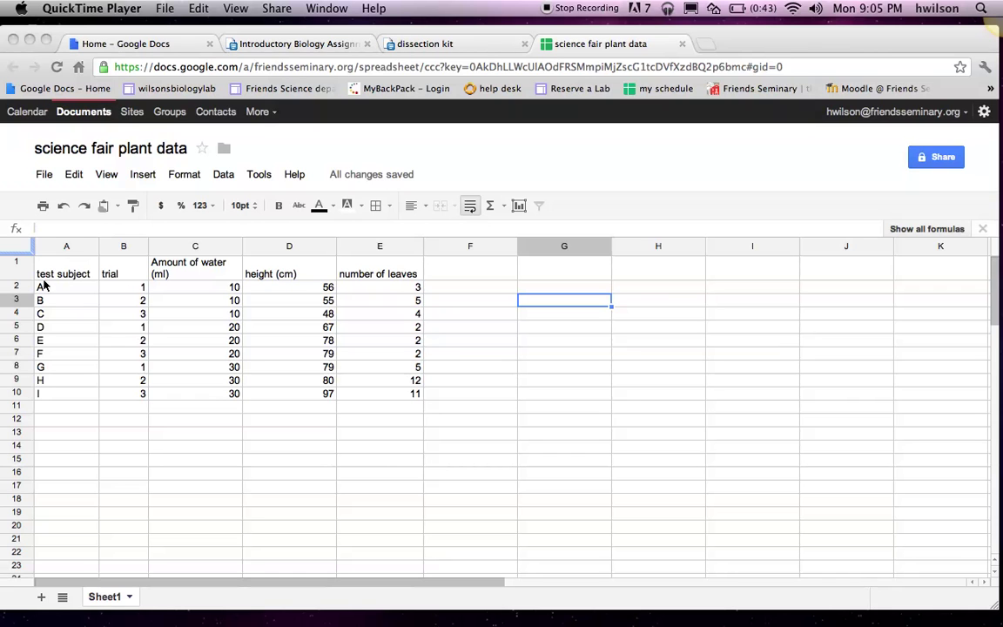
- Point out the test subject, trial, Amount of water, height (cm) and number of leaves columns
{"action": "left_click", "coordinate": [68, 277]}
{"action": "left_click", "coordinate": [71, 275]}
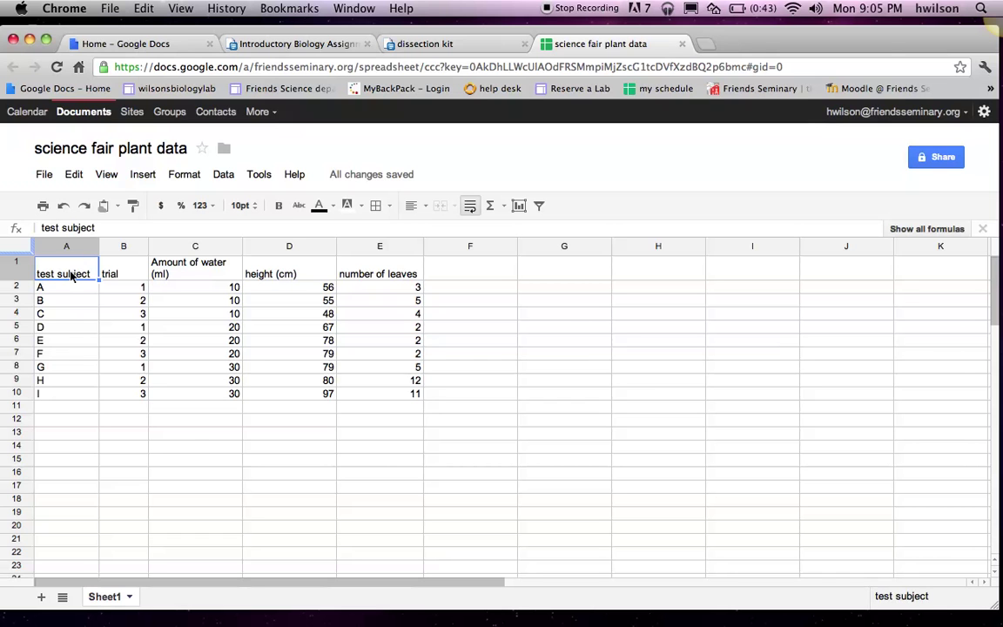
{"action": "left_click", "coordinate": [74, 246]}
{"action": "left_click", "coordinate": [123, 247]}
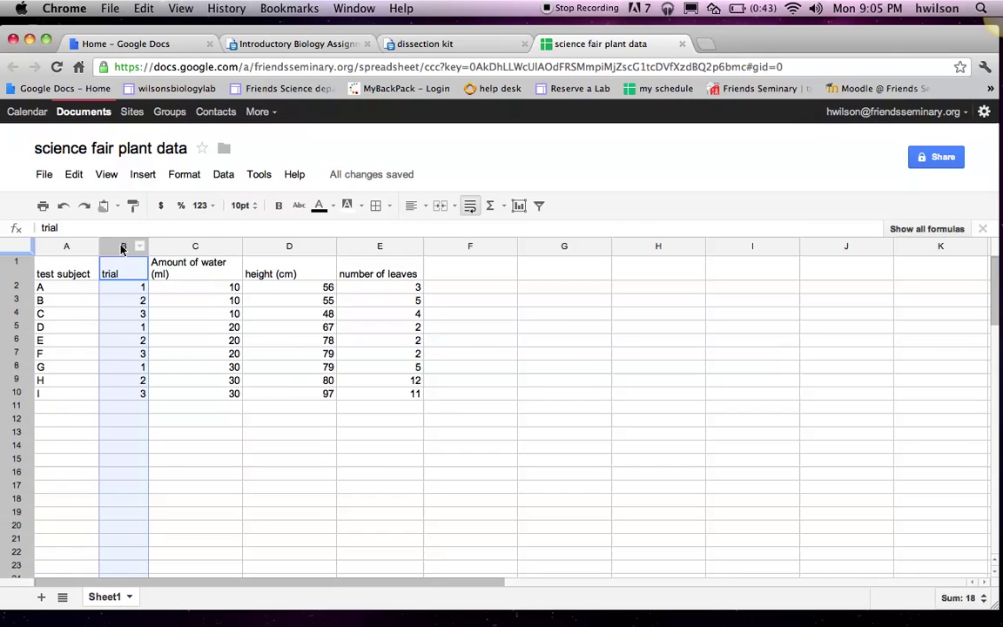
{"action": "left_click", "coordinate": [194, 246]}
{"action": "left_click", "coordinate": [288, 246]}
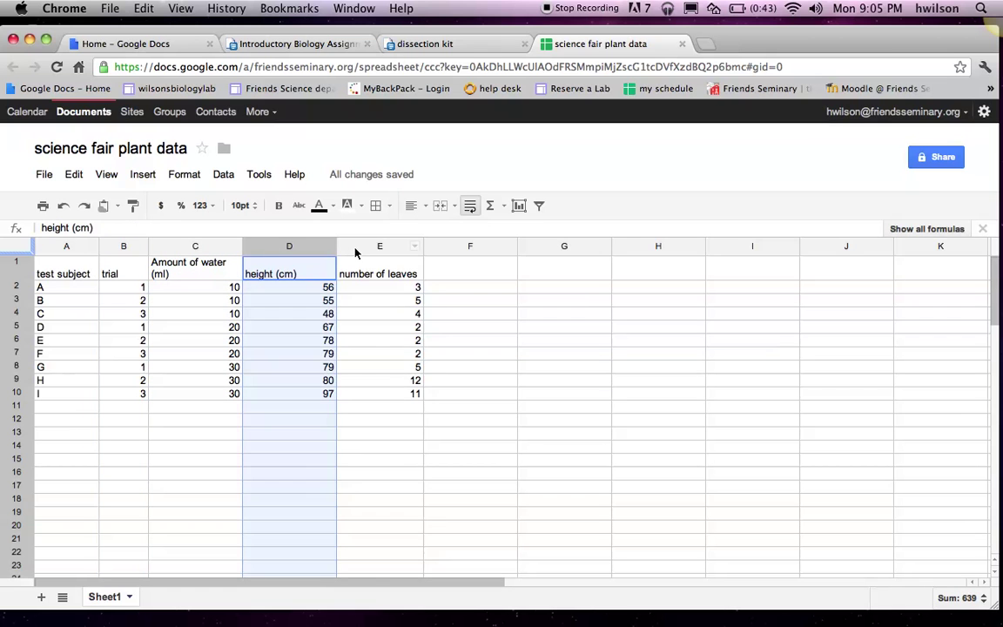
{"action": "left_click", "coordinate": [359, 247]}
- Show the rows for test subjects A through I, ending on empty cell A11
{"action": "left_click", "coordinate": [22, 287]}
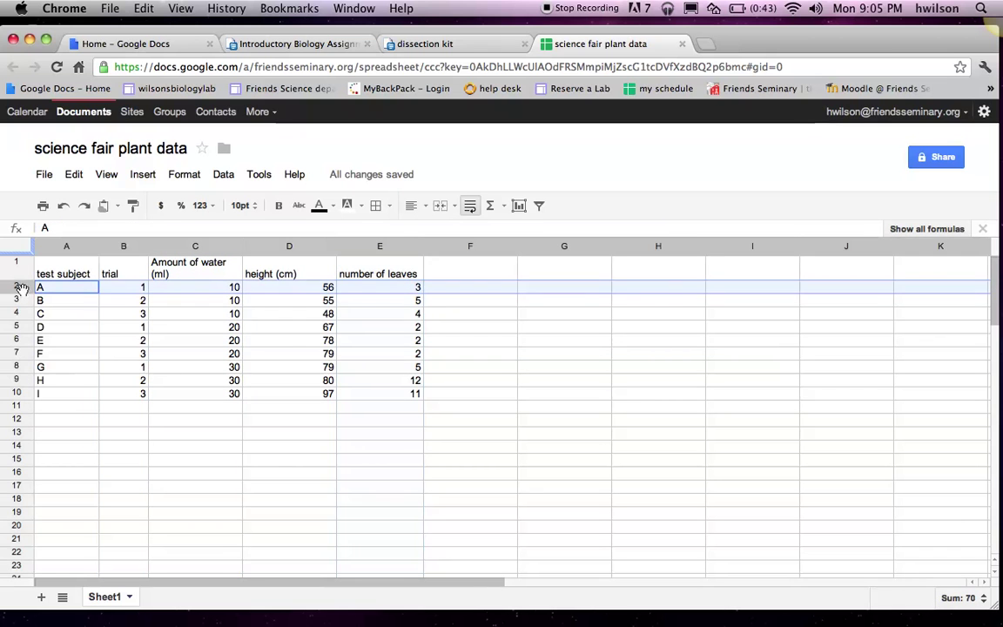
{"action": "left_click", "coordinate": [22, 301]}
{"action": "left_click", "coordinate": [25, 314]}
{"action": "left_click", "coordinate": [26, 328]}
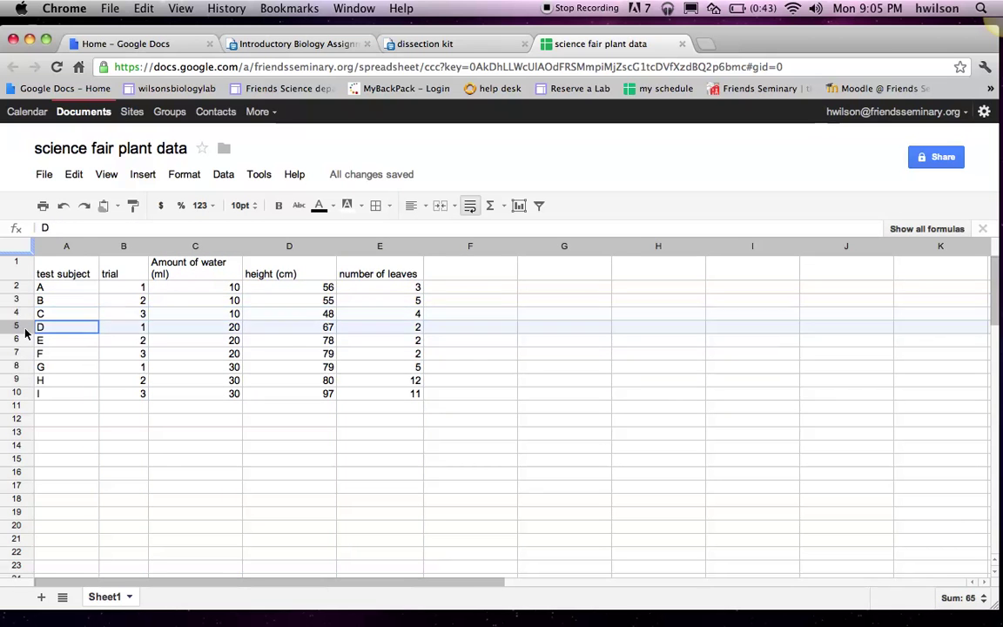
{"action": "left_click", "coordinate": [26, 340]}
{"action": "left_click", "coordinate": [25, 354]}
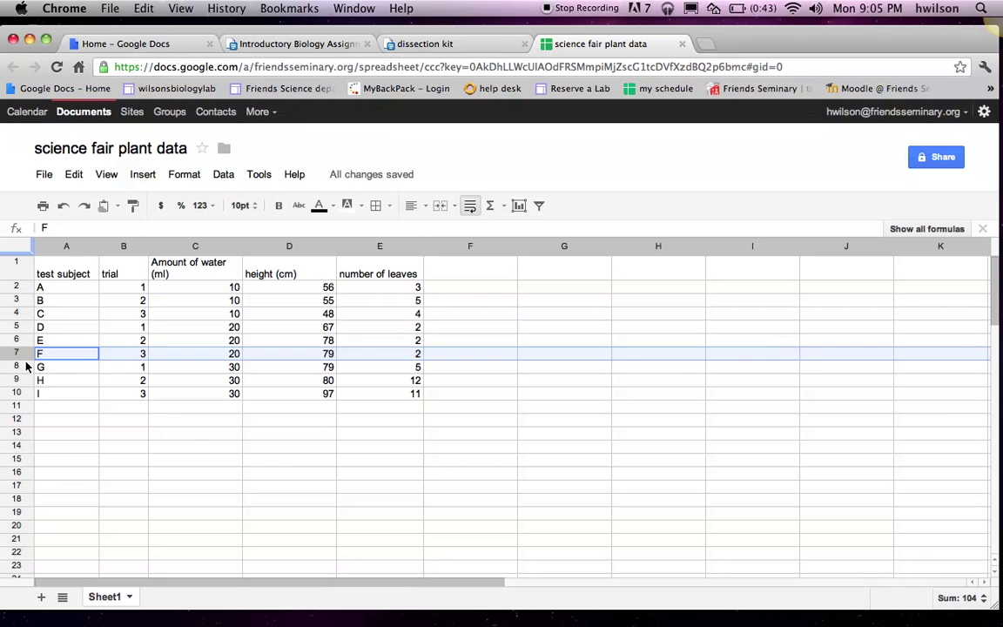
{"action": "left_click", "coordinate": [24, 366]}
{"action": "left_click", "coordinate": [23, 380]}
{"action": "left_click", "coordinate": [25, 394]}
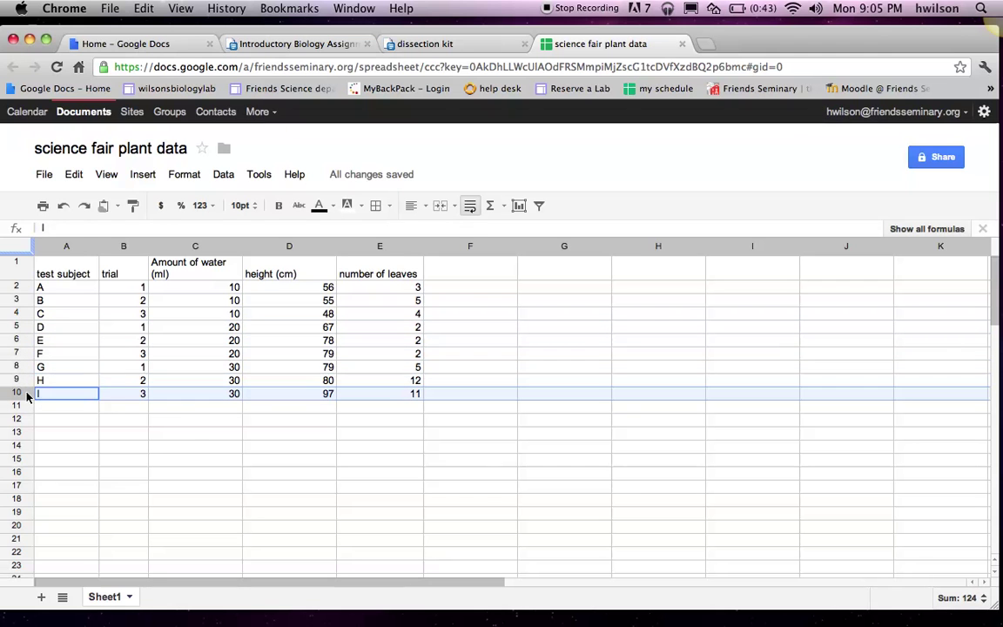
{"action": "left_click", "coordinate": [53, 406]}
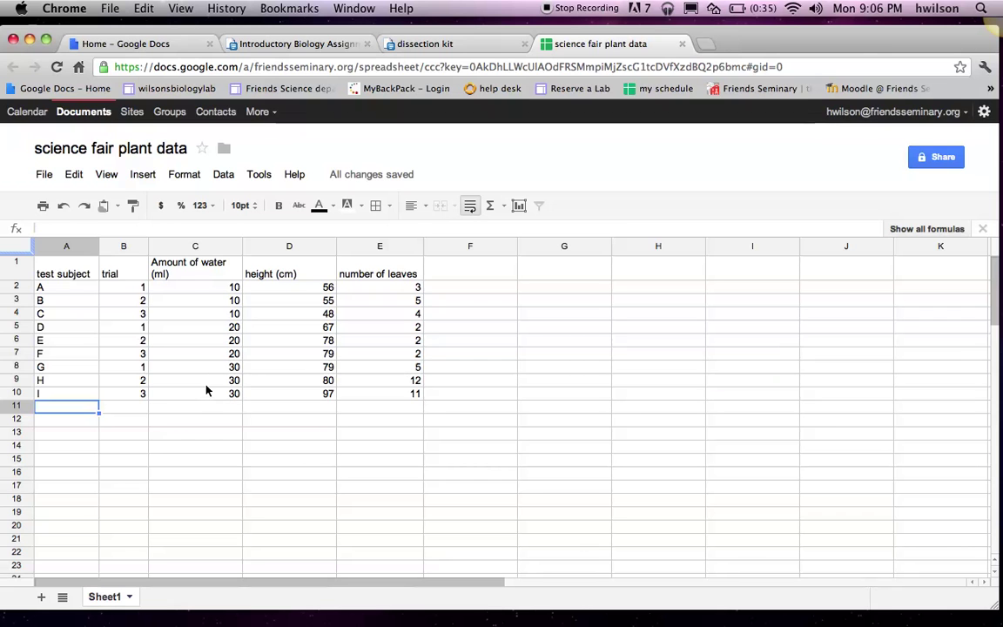
- Revisit the Amount of water, height (cm) and number of leaves columns
{"action": "left_click", "coordinate": [193, 246]}
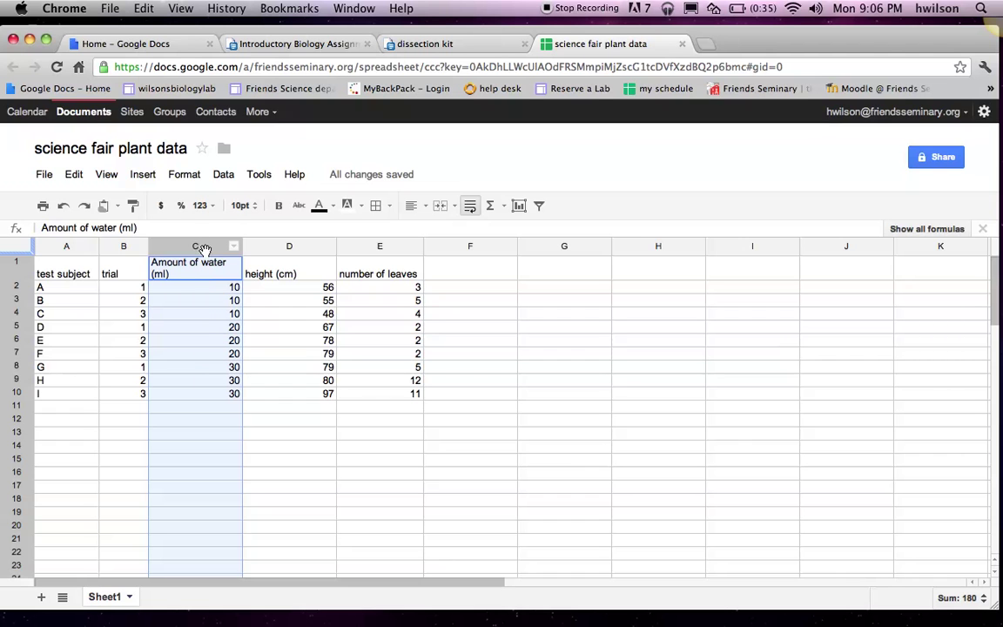
{"action": "left_click", "coordinate": [268, 249]}
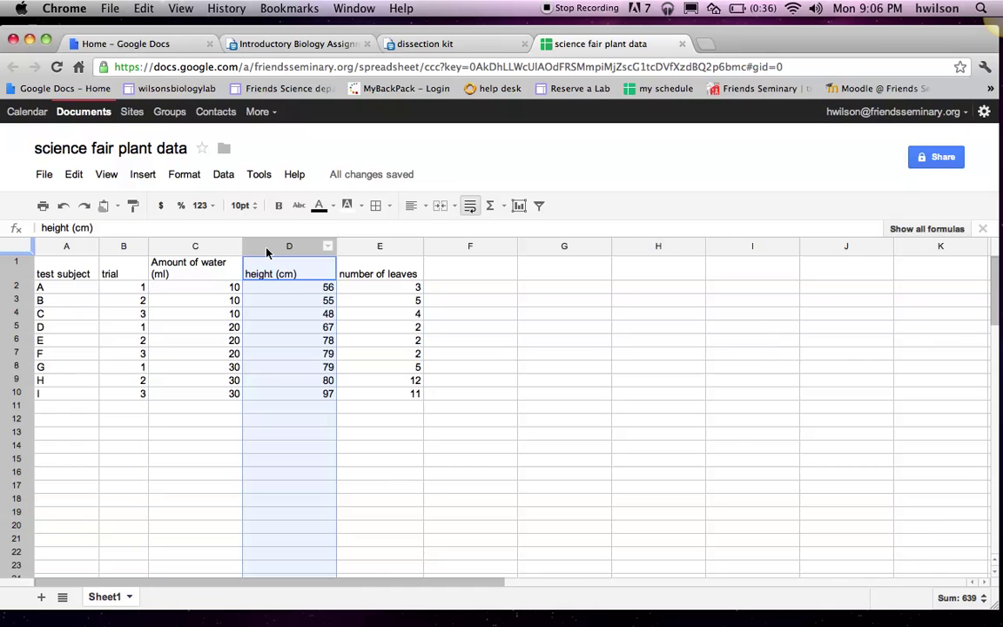
{"action": "left_click", "coordinate": [371, 251]}
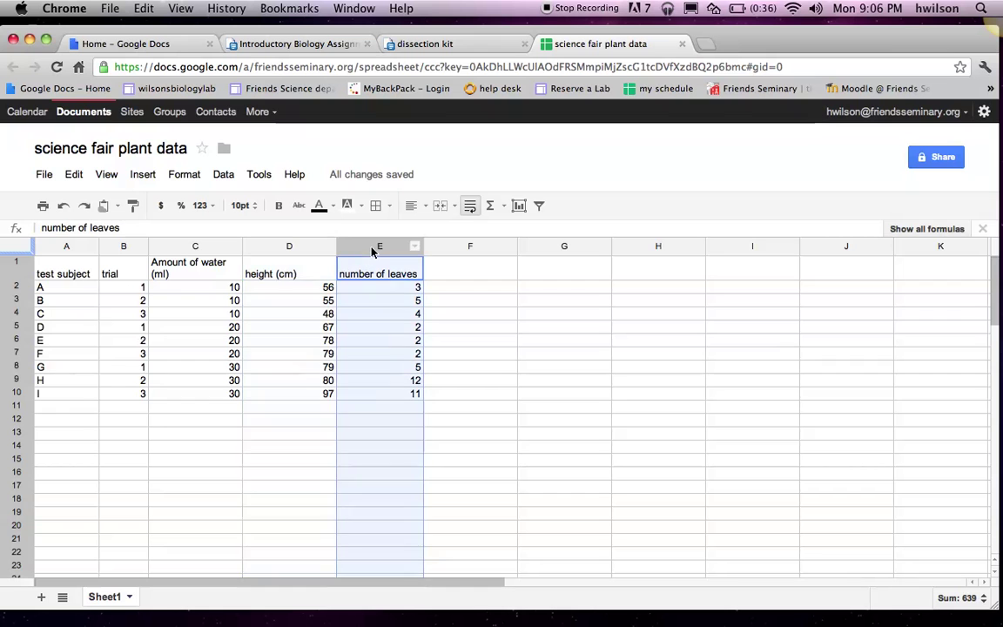
{"action": "left_click", "coordinate": [294, 252]}
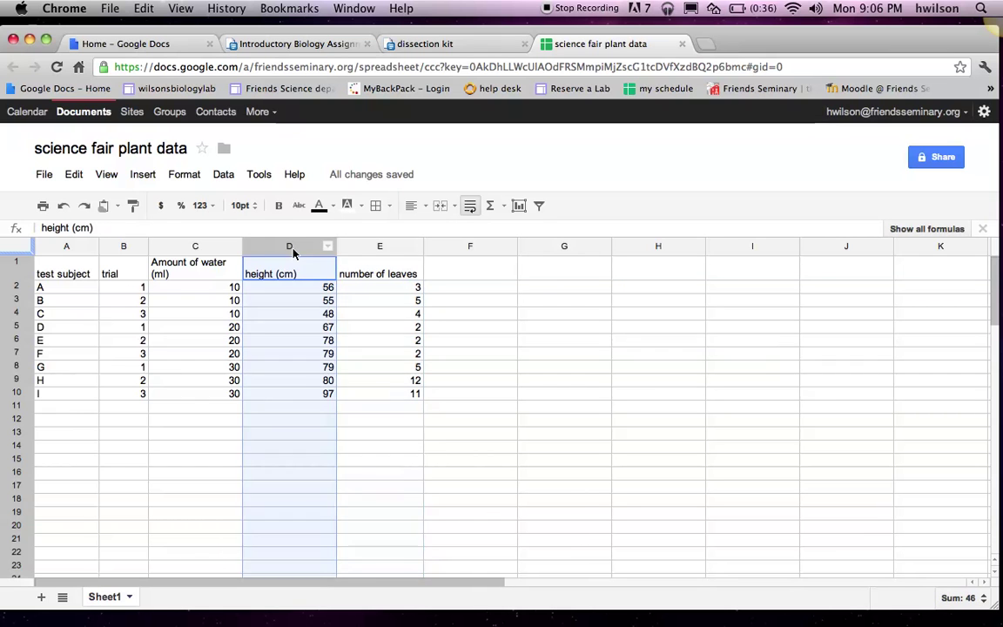
{"action": "left_click", "coordinate": [366, 252]}
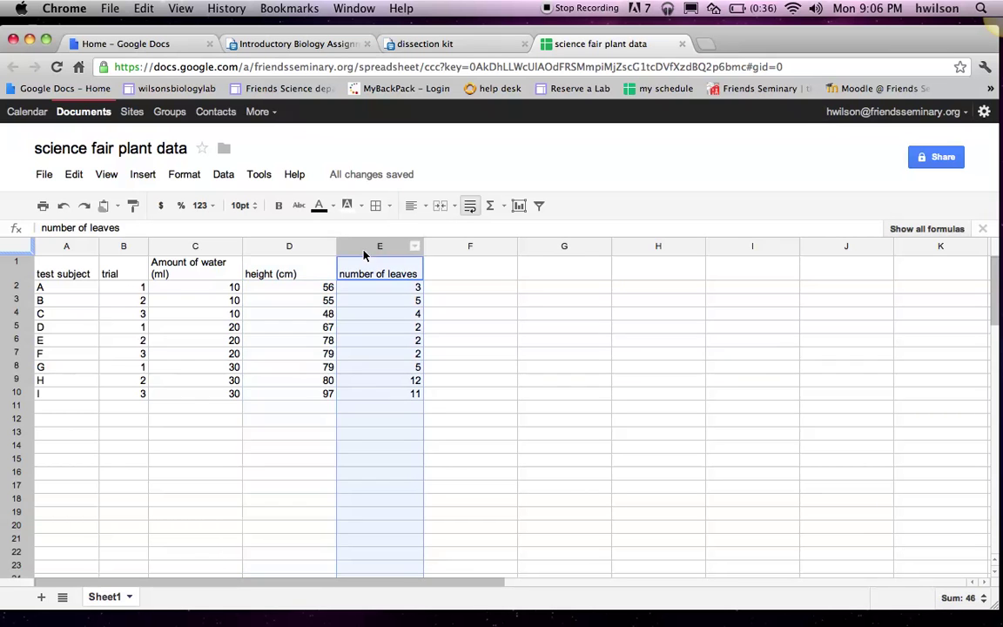
{"action": "left_click", "coordinate": [307, 253]}
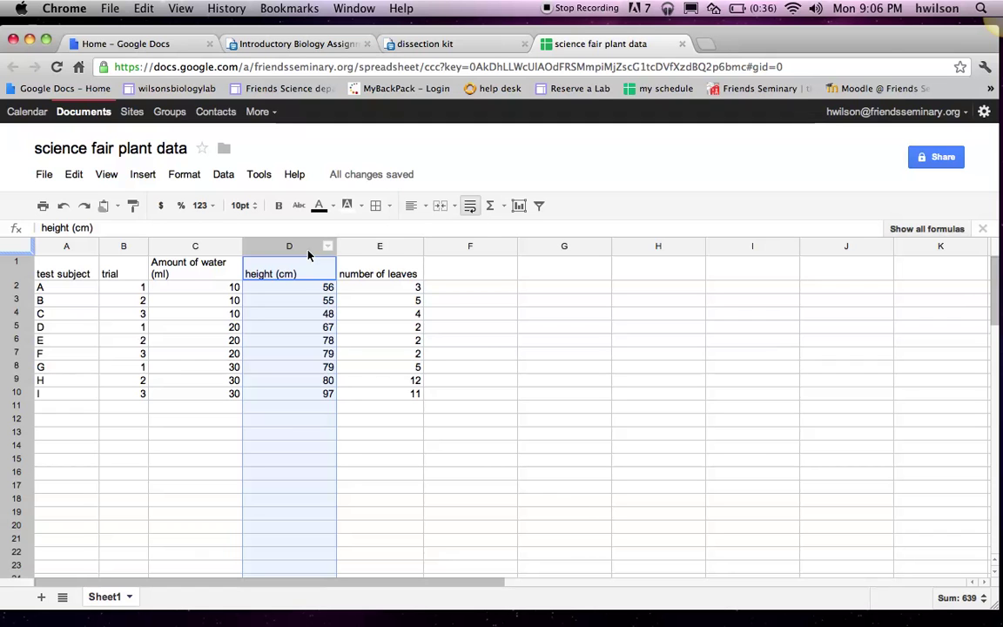
- Go through the rows for subjects A to I again, returning to subject A
{"action": "left_click", "coordinate": [23, 290]}
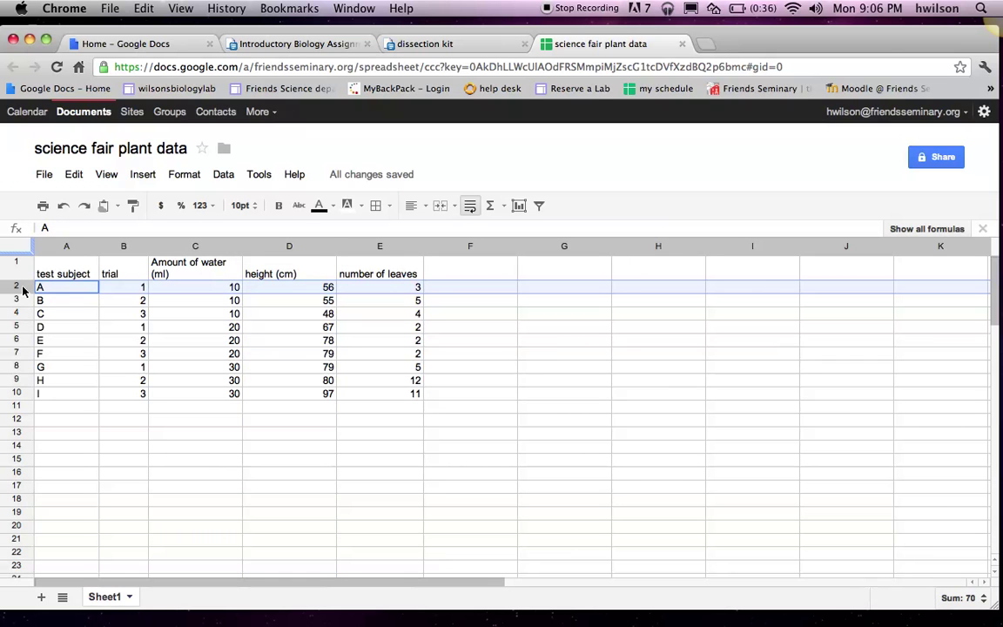
{"action": "left_click", "coordinate": [23, 300]}
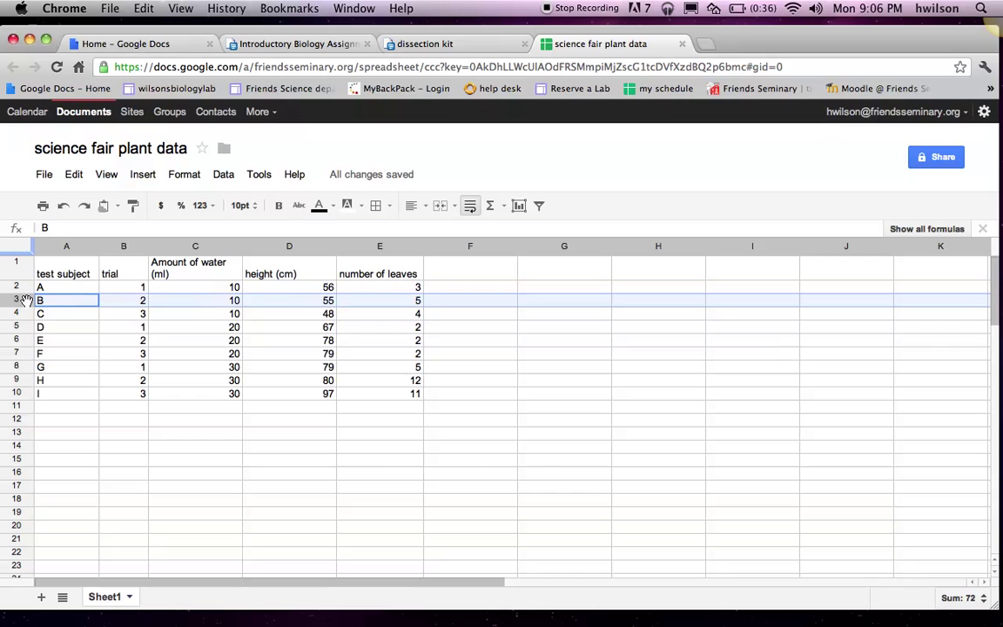
{"action": "left_click", "coordinate": [23, 313]}
{"action": "left_click", "coordinate": [26, 326]}
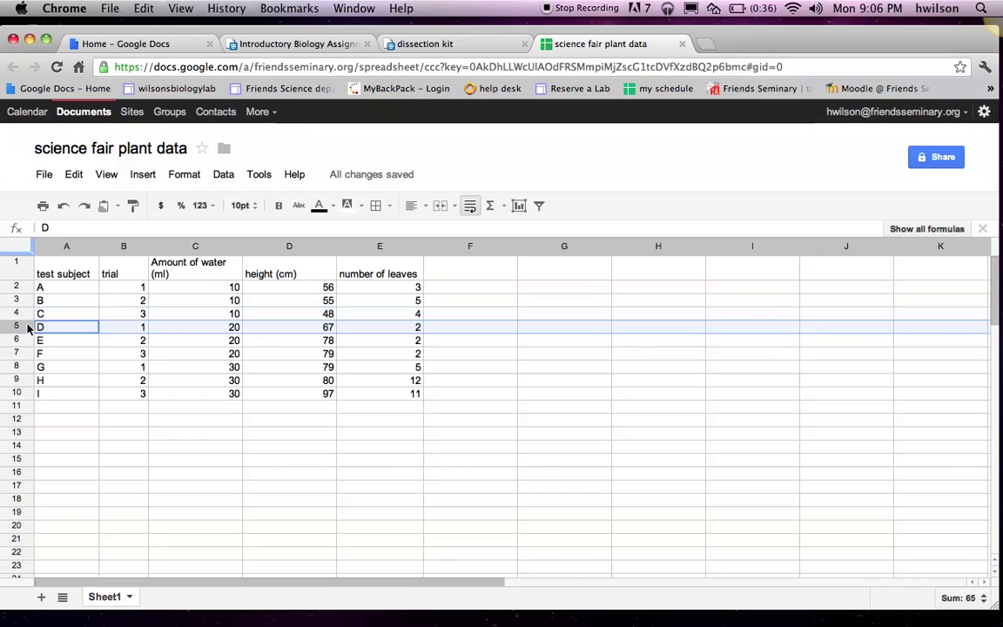
{"action": "left_click", "coordinate": [27, 339]}
{"action": "left_click", "coordinate": [29, 353]}
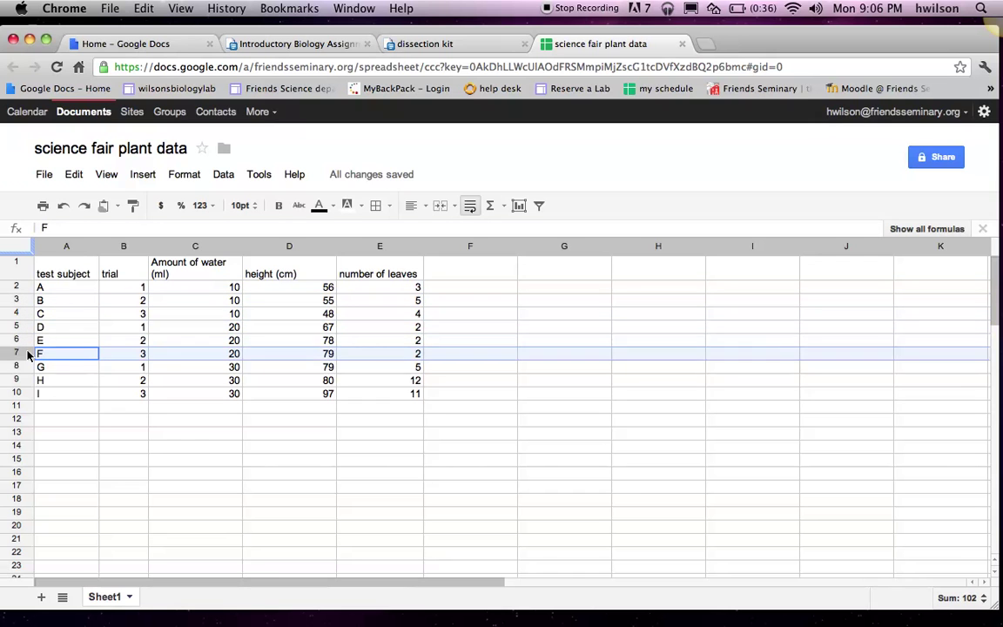
{"action": "left_click", "coordinate": [29, 367]}
{"action": "left_click", "coordinate": [27, 380]}
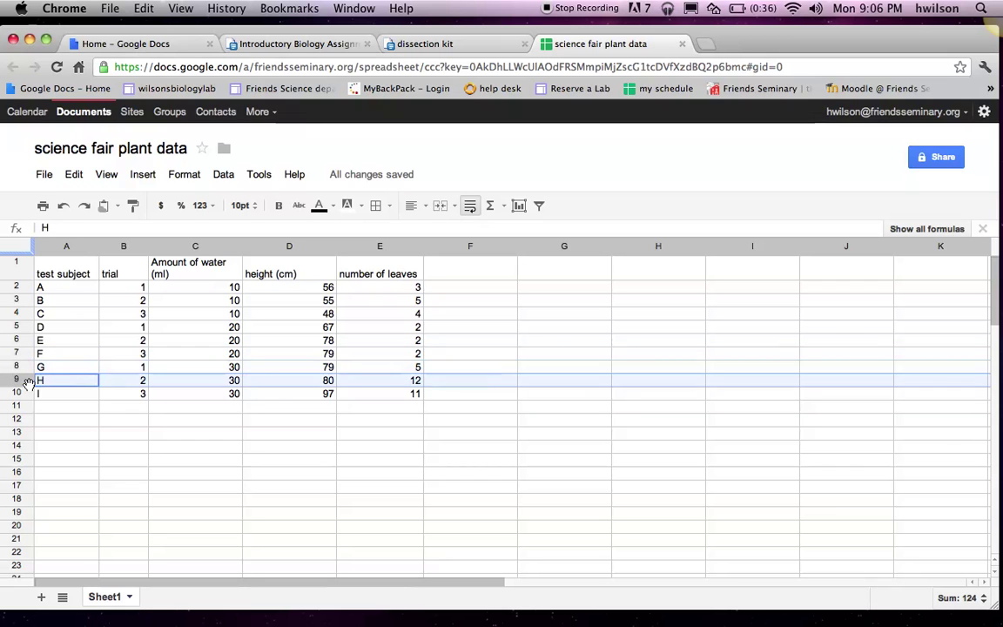
{"action": "left_click", "coordinate": [29, 393]}
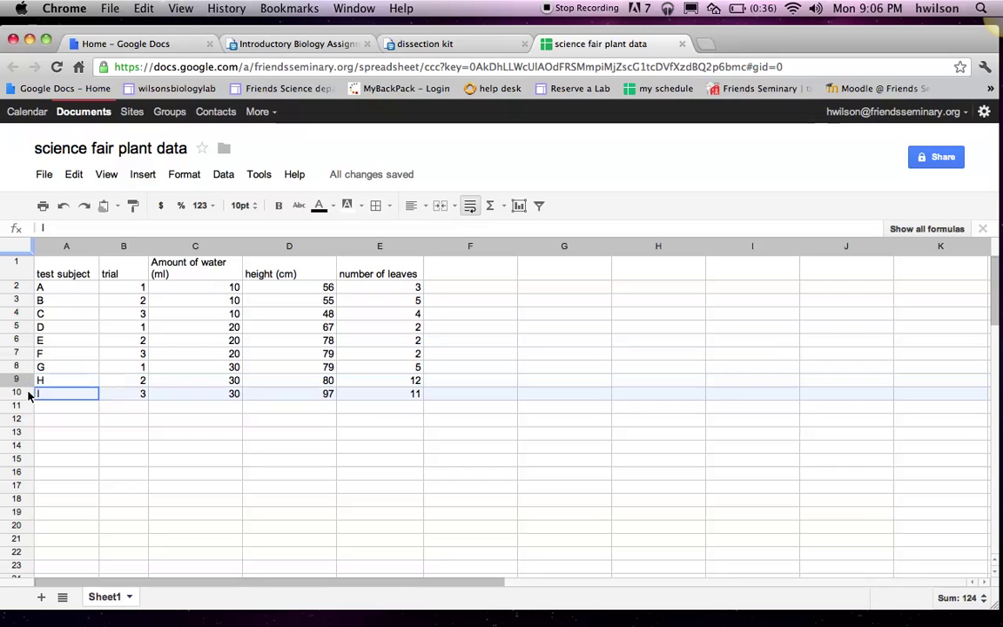
{"action": "left_click", "coordinate": [23, 287]}
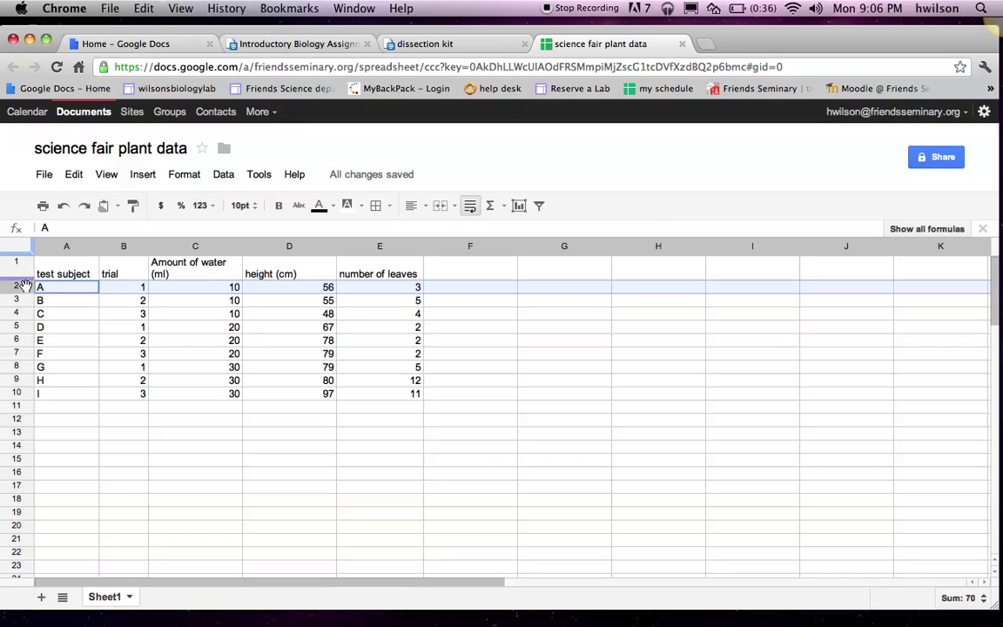
- Walk through subject A's name, trial, water amount, height and leaf count values
{"action": "left_click", "coordinate": [70, 275]}
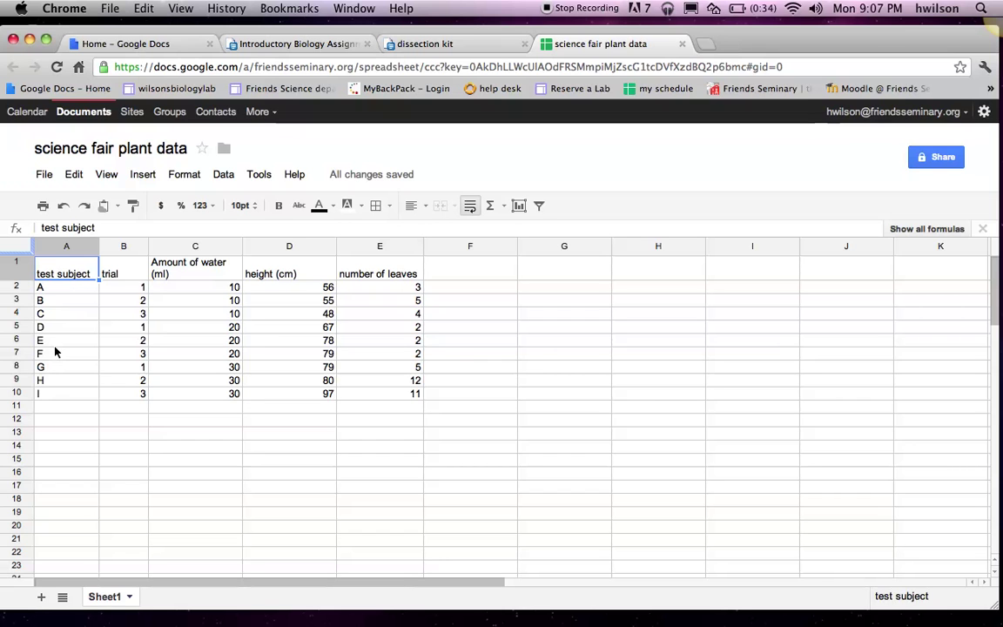
{"action": "left_click", "coordinate": [73, 250]}
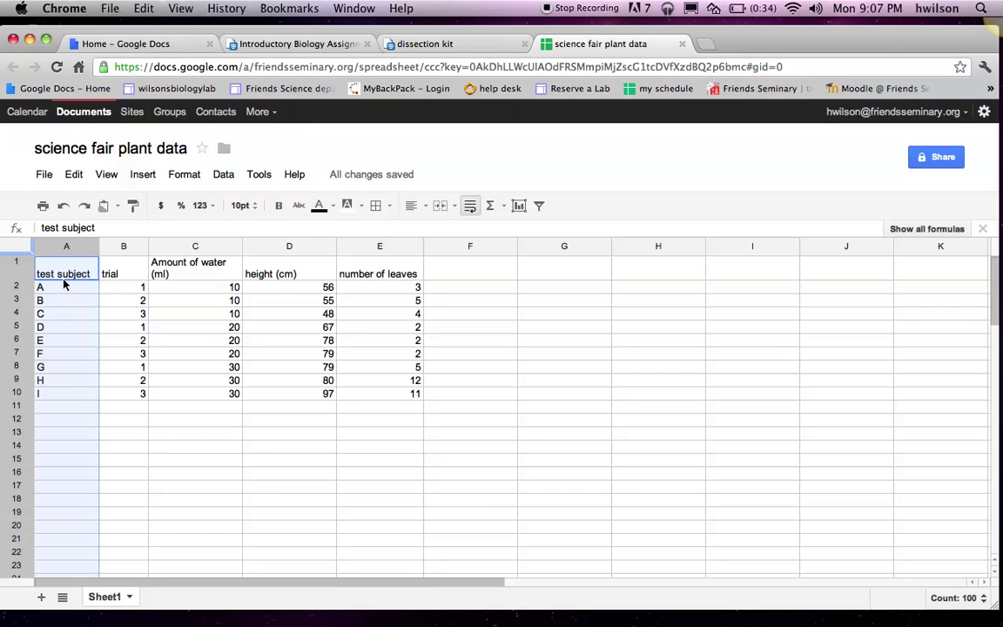
{"action": "left_click", "coordinate": [24, 290]}
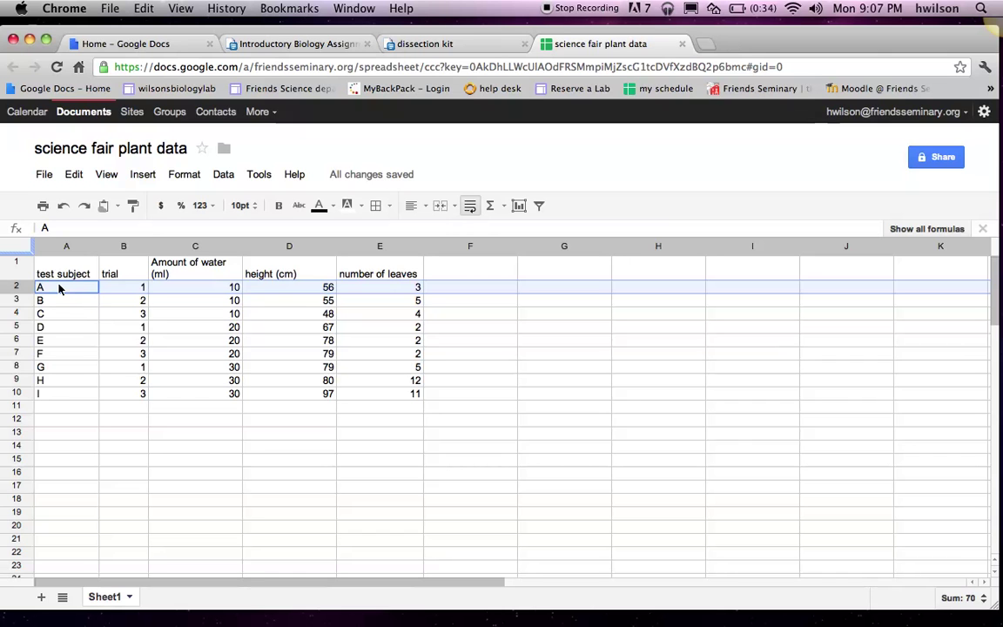
{"action": "left_click", "coordinate": [53, 290]}
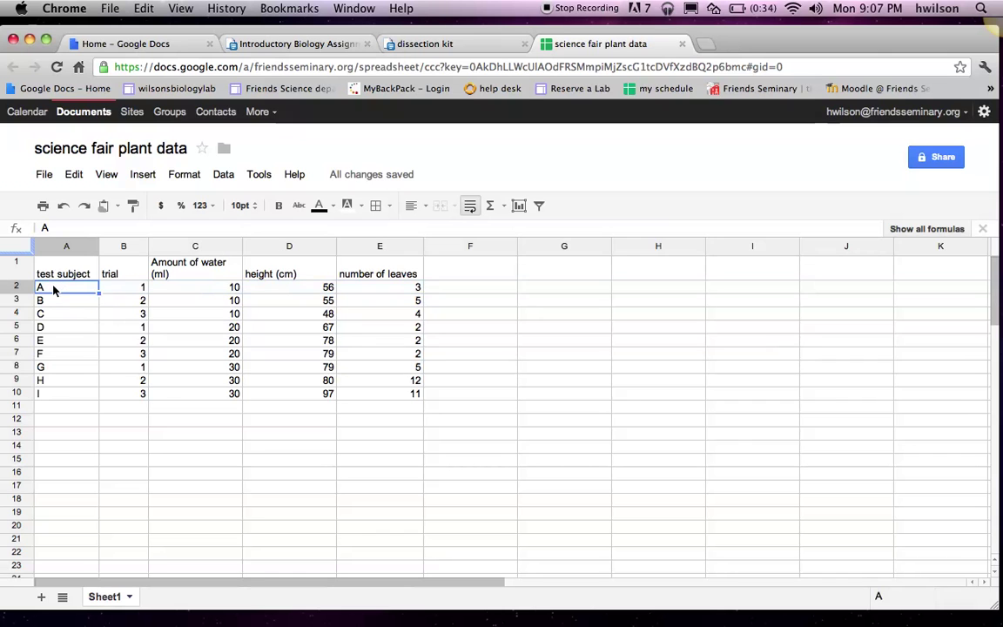
{"action": "left_click", "coordinate": [105, 288]}
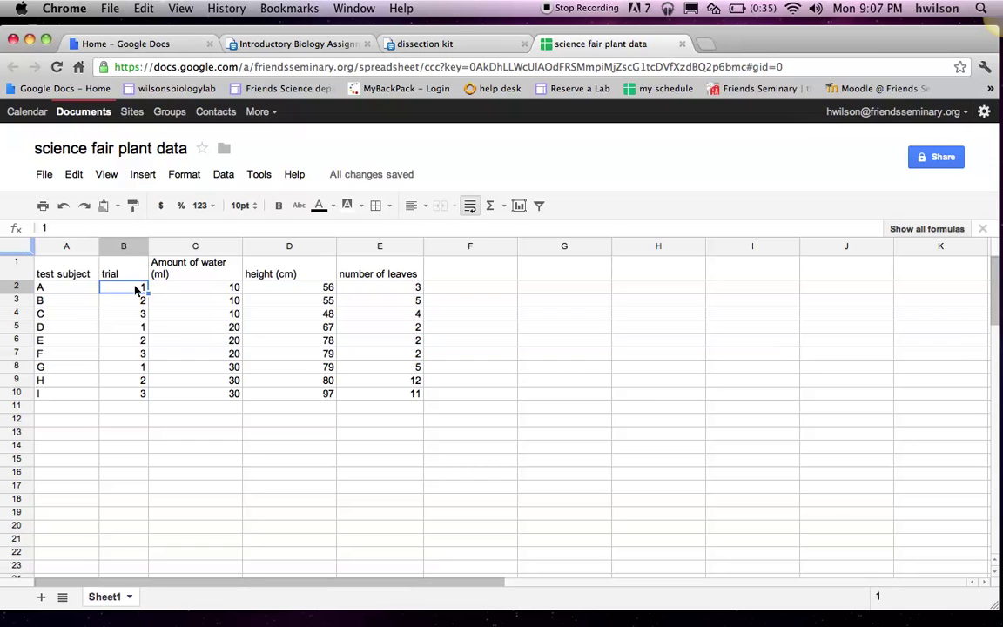
{"action": "left_click", "coordinate": [176, 291]}
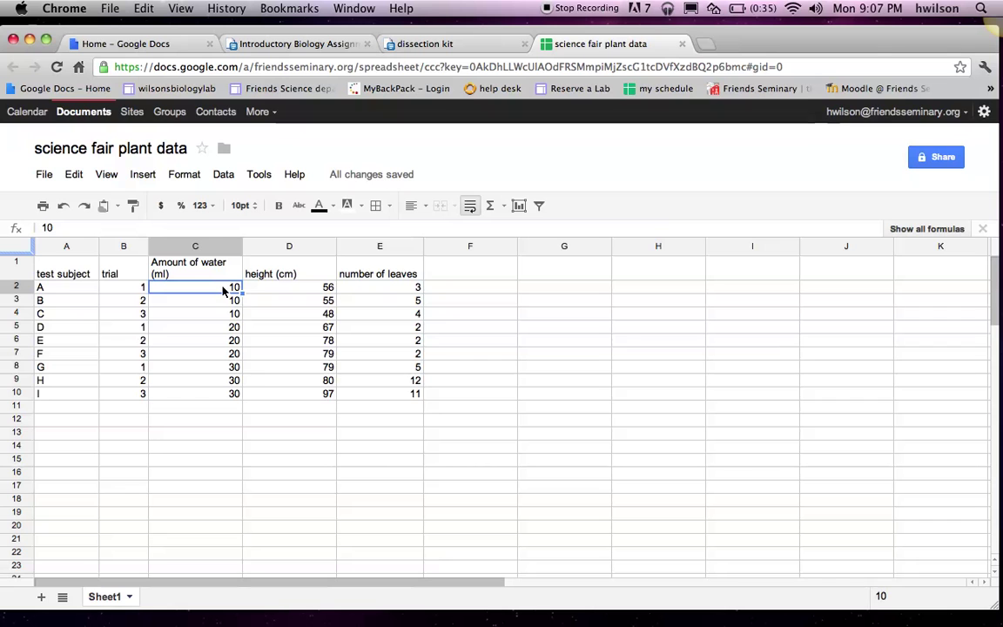
{"action": "left_click", "coordinate": [281, 290]}
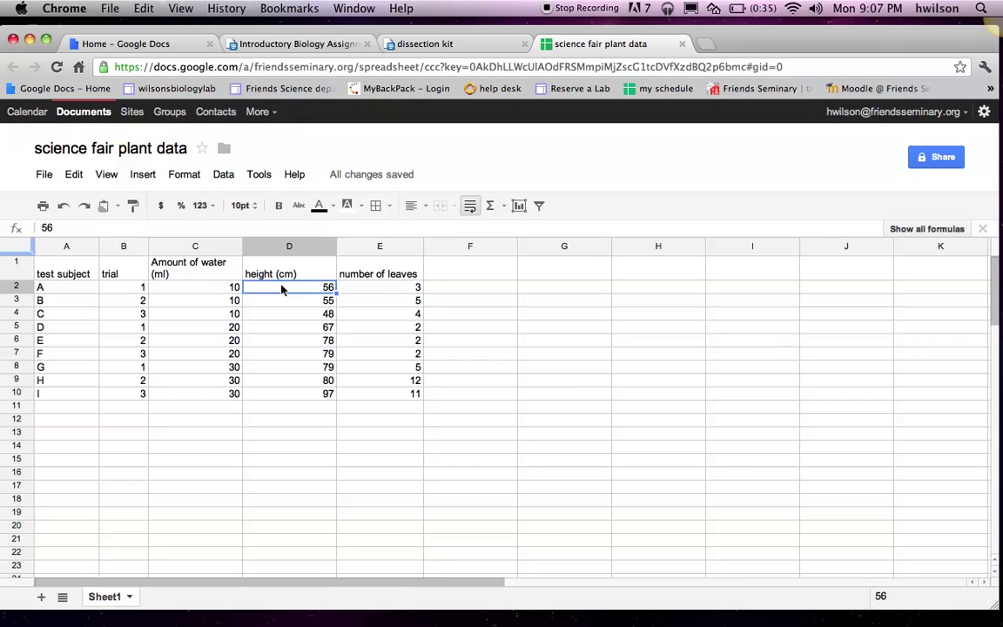
{"action": "left_click", "coordinate": [381, 277]}
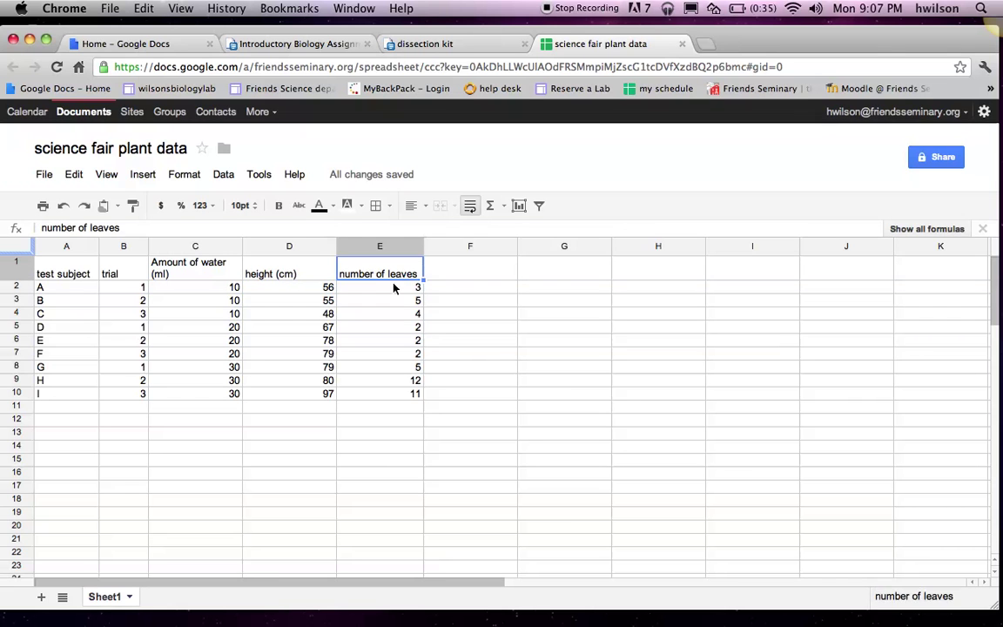
{"action": "left_click", "coordinate": [395, 288]}
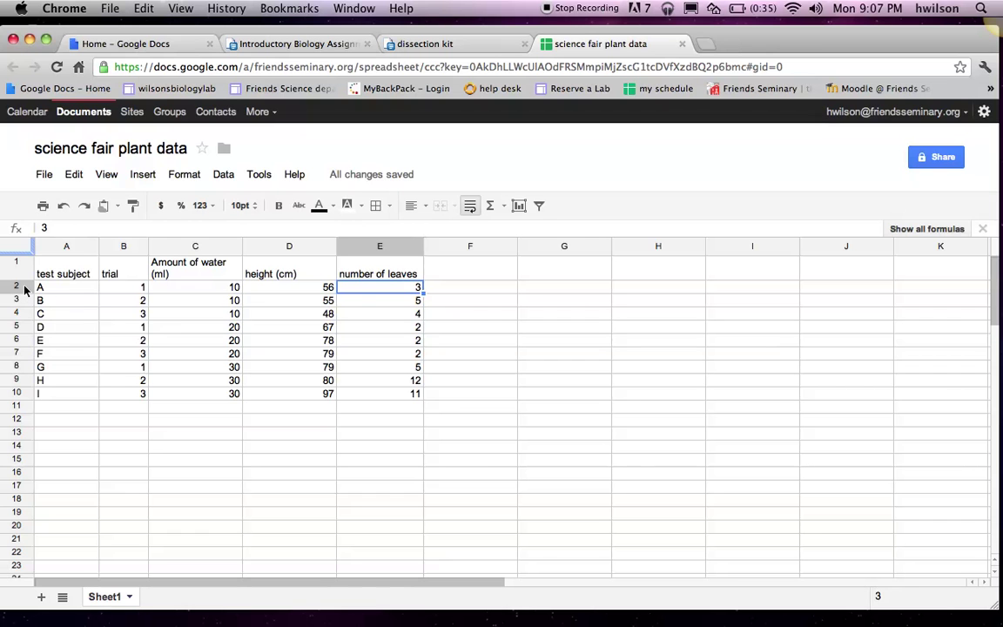
- Select the test subject, trial and water columns, then rows for subjects A to E
{"action": "left_click", "coordinate": [84, 248]}
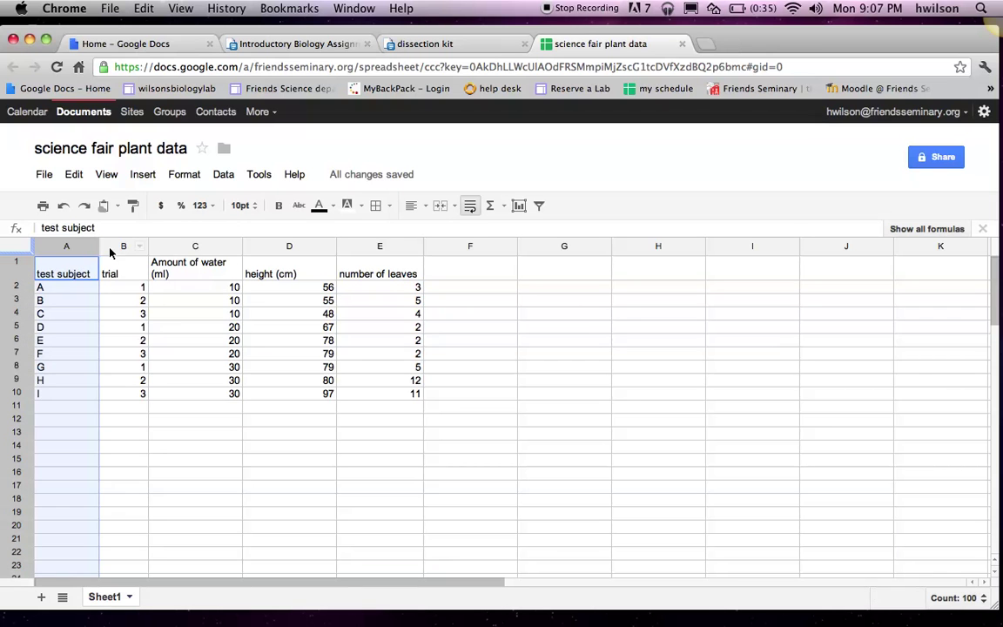
{"action": "left_click", "coordinate": [111, 250]}
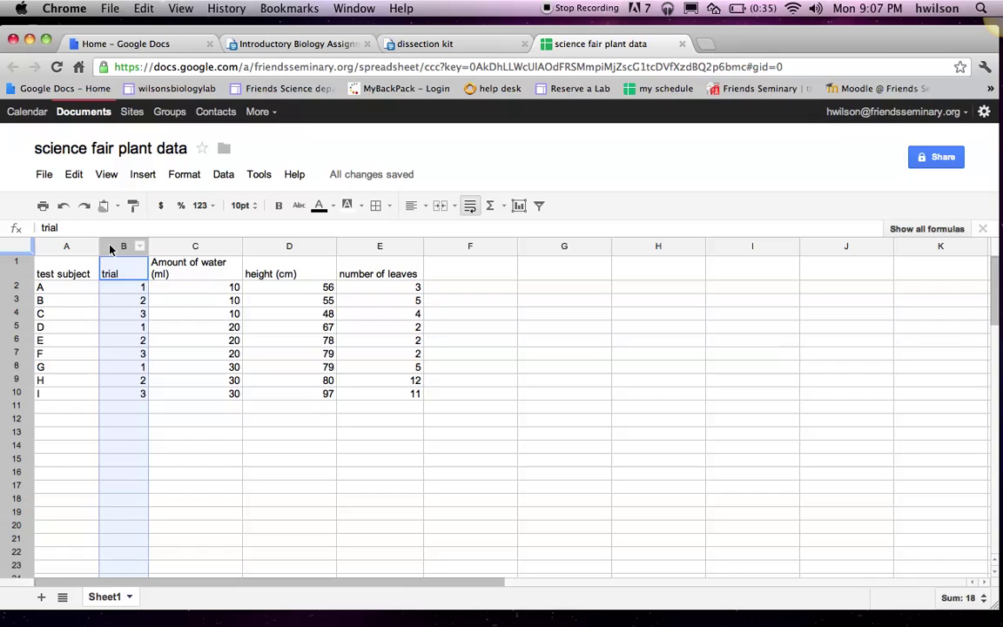
{"action": "left_click", "coordinate": [174, 250]}
{"action": "left_click", "coordinate": [17, 287]}
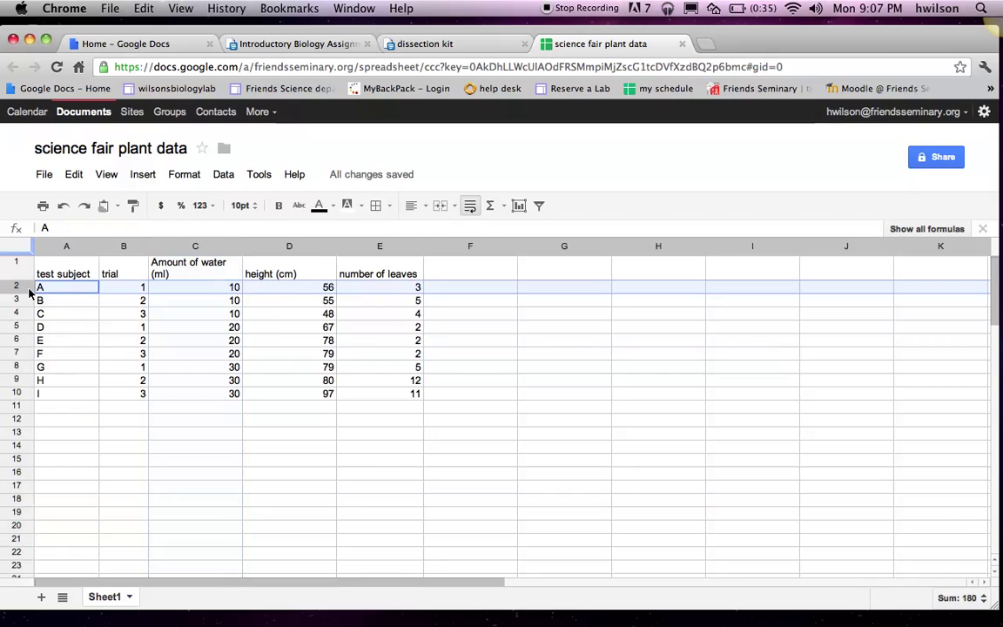
{"action": "left_click", "coordinate": [26, 301]}
{"action": "left_click", "coordinate": [26, 313]}
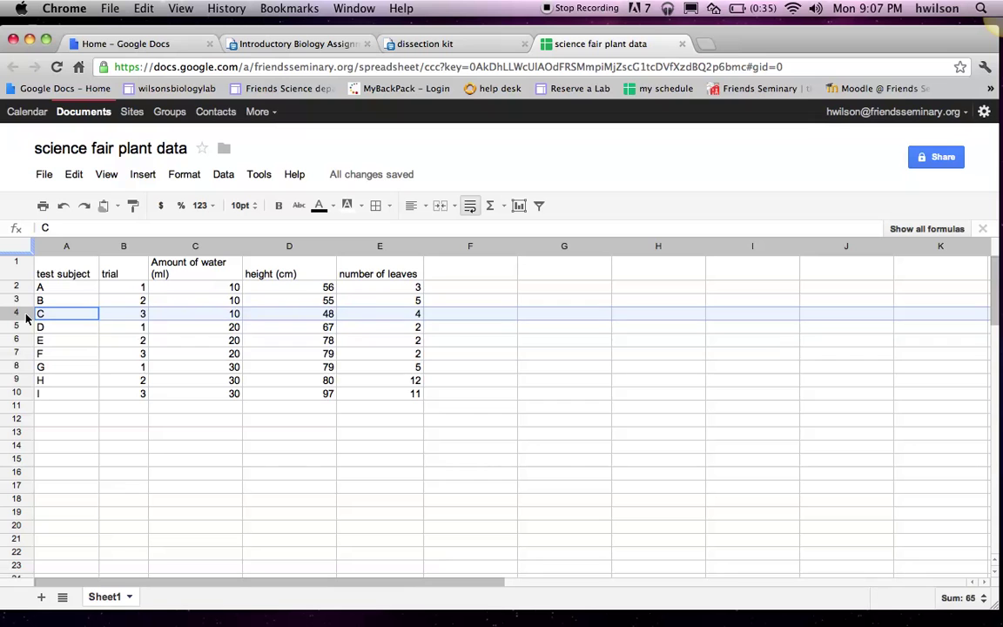
{"action": "left_click", "coordinate": [27, 327]}
{"action": "left_click", "coordinate": [27, 341]}
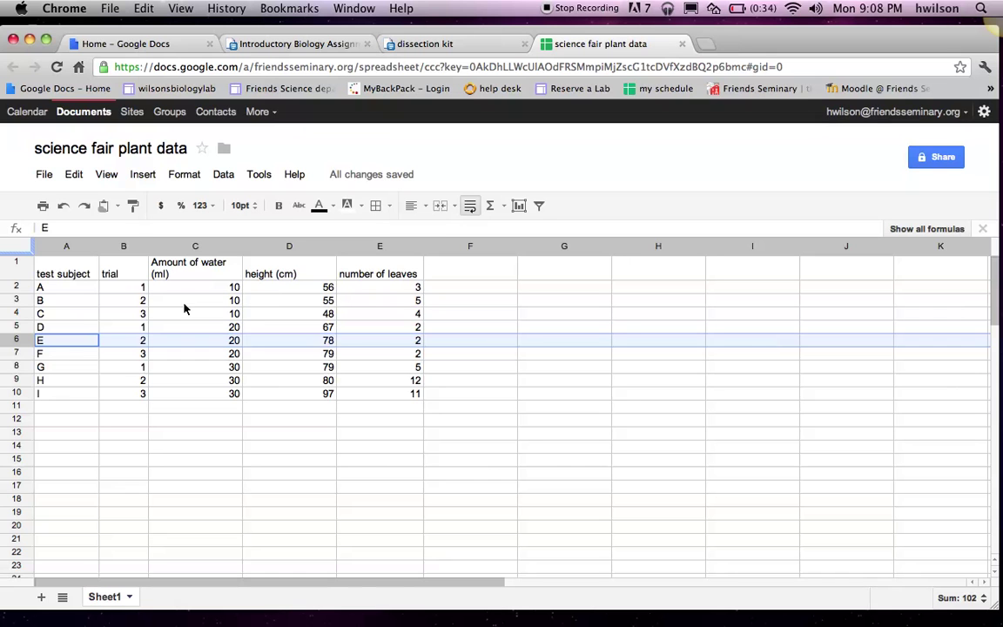
- Download the current sheet as a CSV file and switch to Fathom 2
{"action": "left_click", "coordinate": [41, 178]}
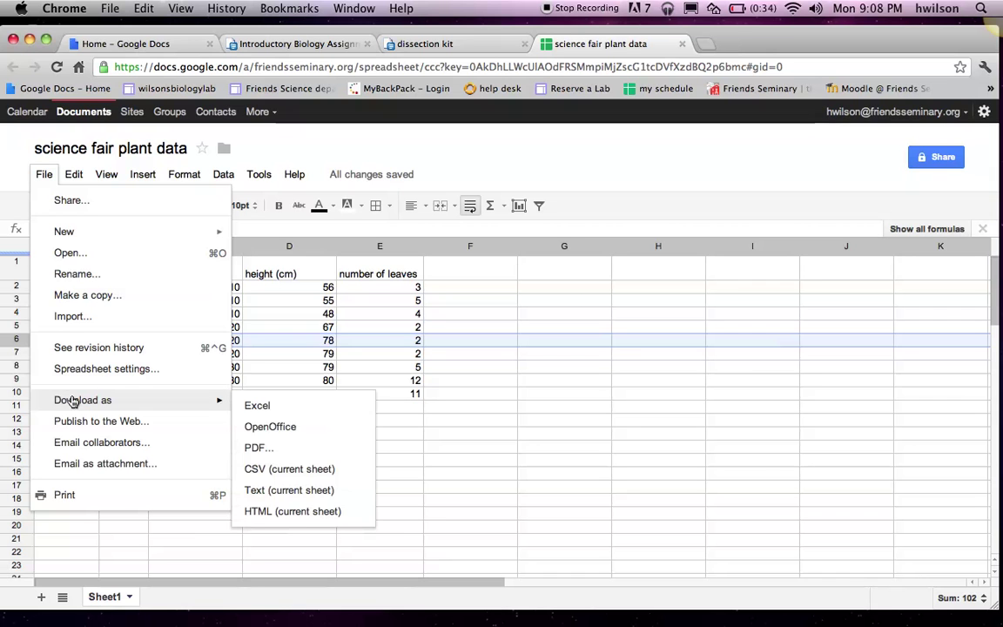
{"action": "mouse_move", "coordinate": [195, 403]}
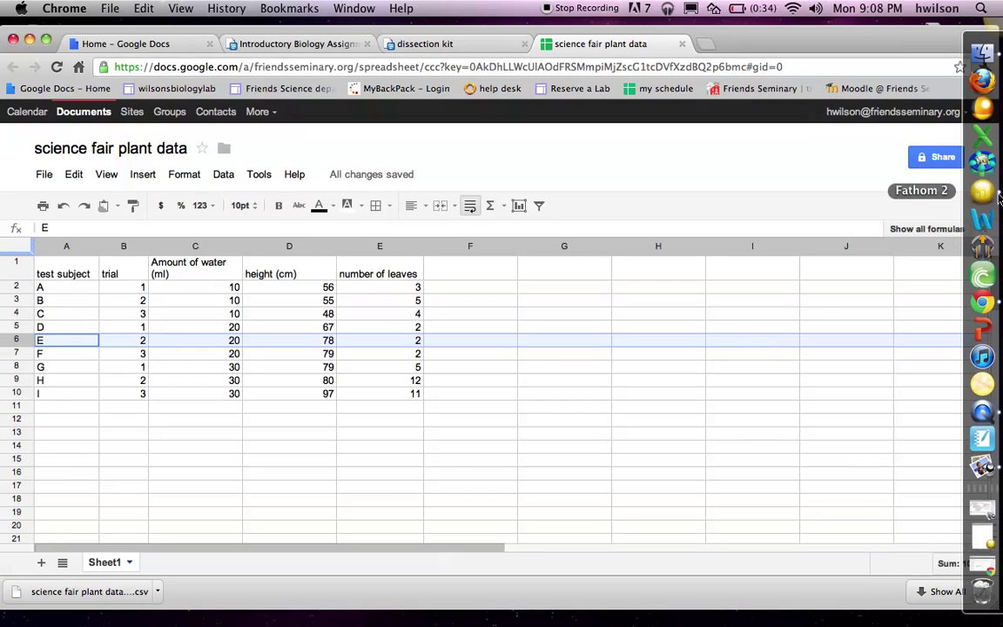
{"action": "left_click", "coordinate": [989, 195]}
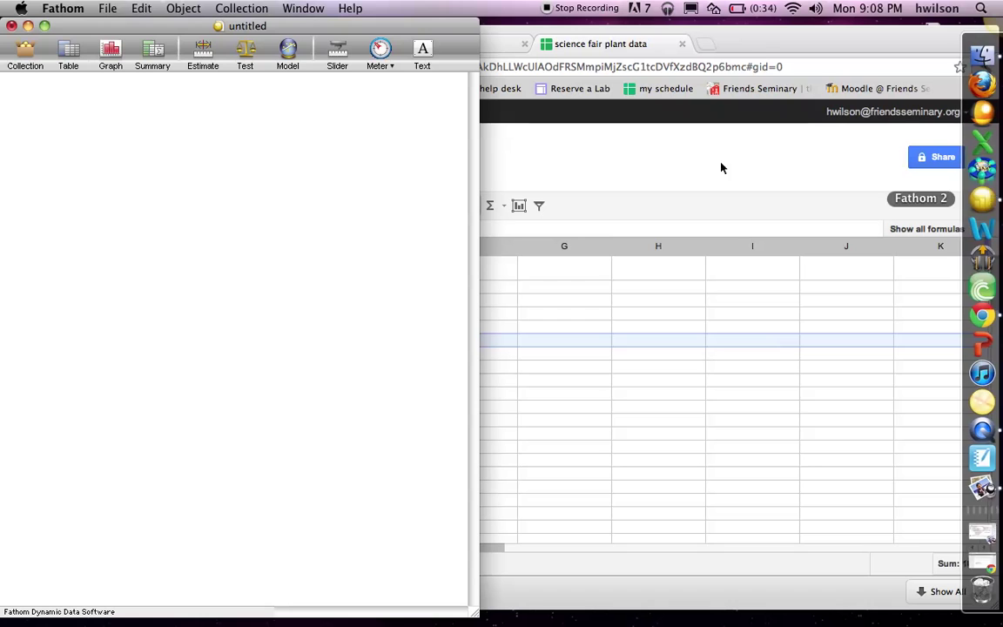
- Import the science fair plant data CSV from the Desktop using Import From File
{"action": "left_click", "coordinate": [108, 8]}
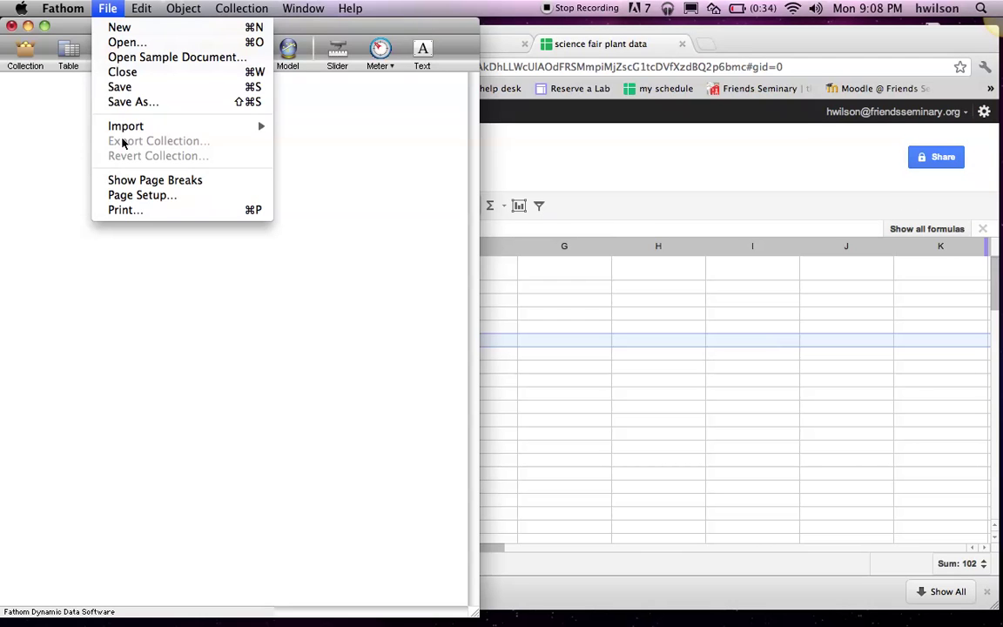
{"action": "mouse_move", "coordinate": [122, 126]}
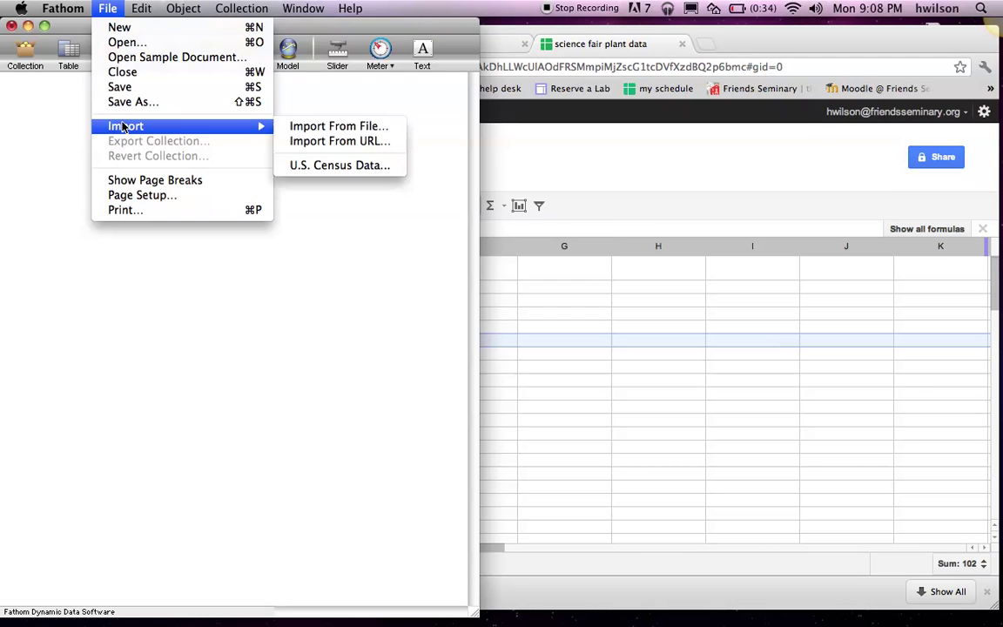
{"action": "left_click", "coordinate": [292, 128]}
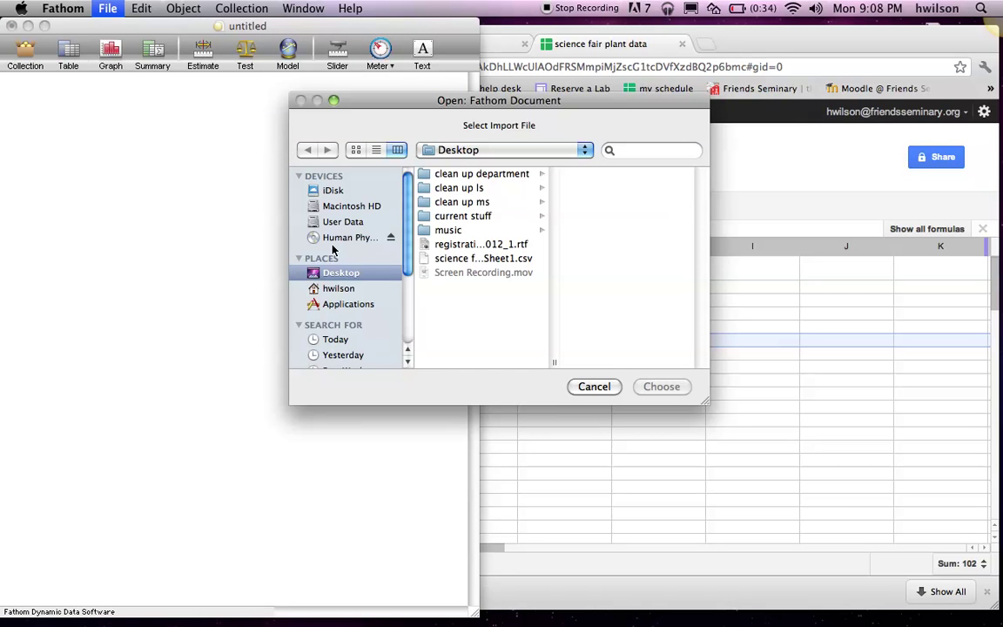
{"action": "double_click", "coordinate": [461, 259]}
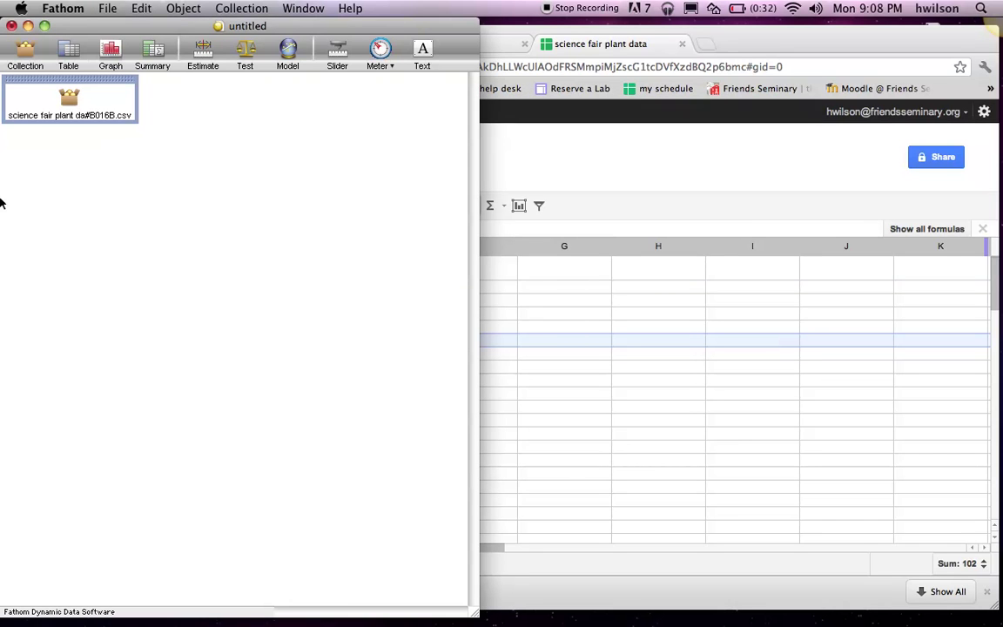
- Add a case table of the plant collection, enlarge it to show every column, and move the browser aside
{"action": "left_click_drag", "start_coordinate": [79, 82], "coordinate": [85, 103]}
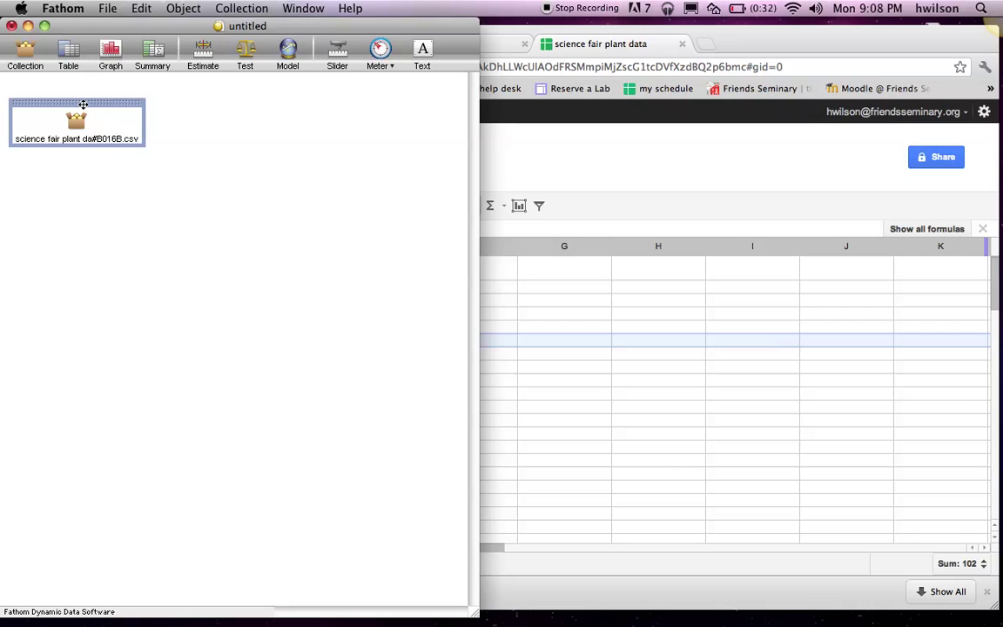
{"action": "left_click_drag", "start_coordinate": [71, 48], "coordinate": [22, 153]}
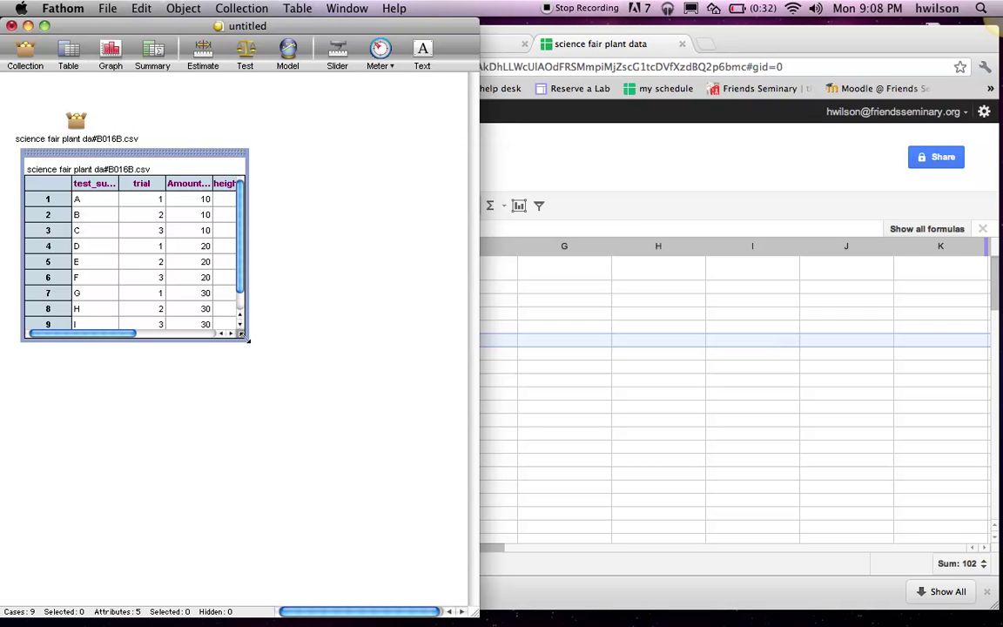
{"action": "left_click_drag", "start_coordinate": [247, 338], "coordinate": [381, 394]}
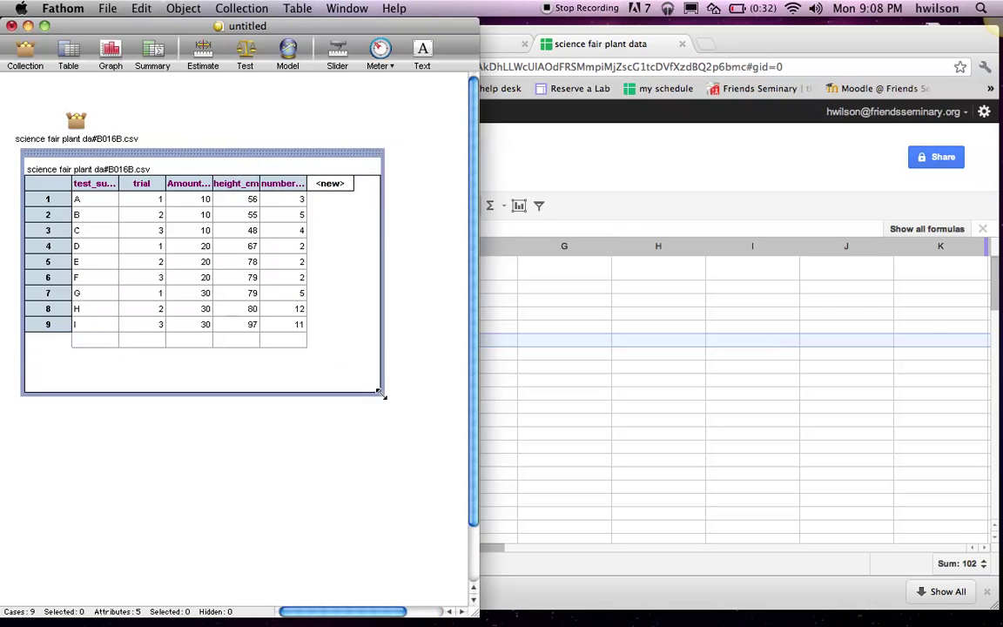
{"action": "left_click", "coordinate": [537, 393]}
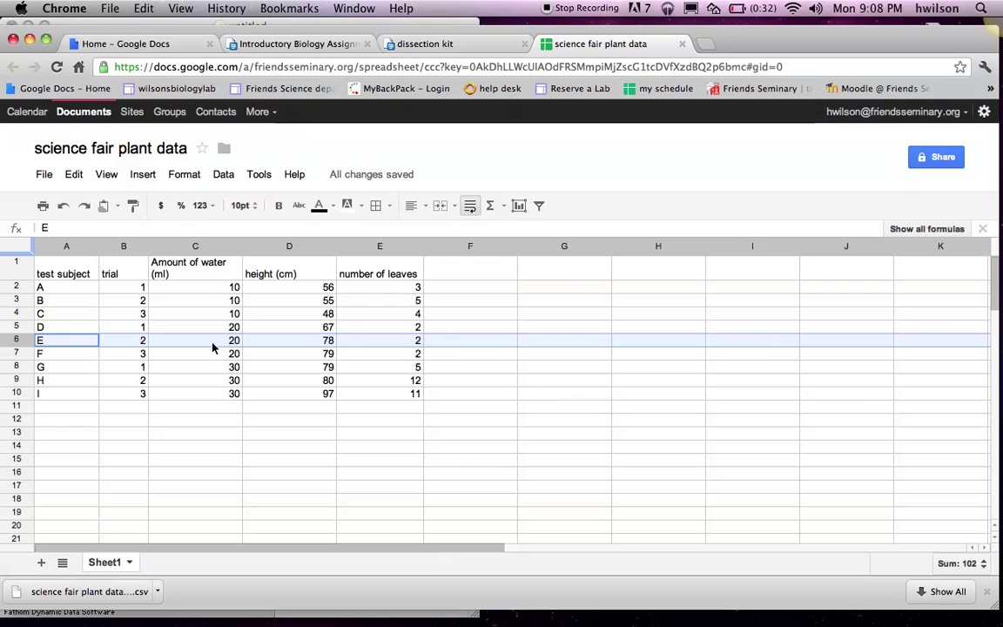
{"action": "left_click_drag", "start_coordinate": [213, 31], "coordinate": [537, 32]}
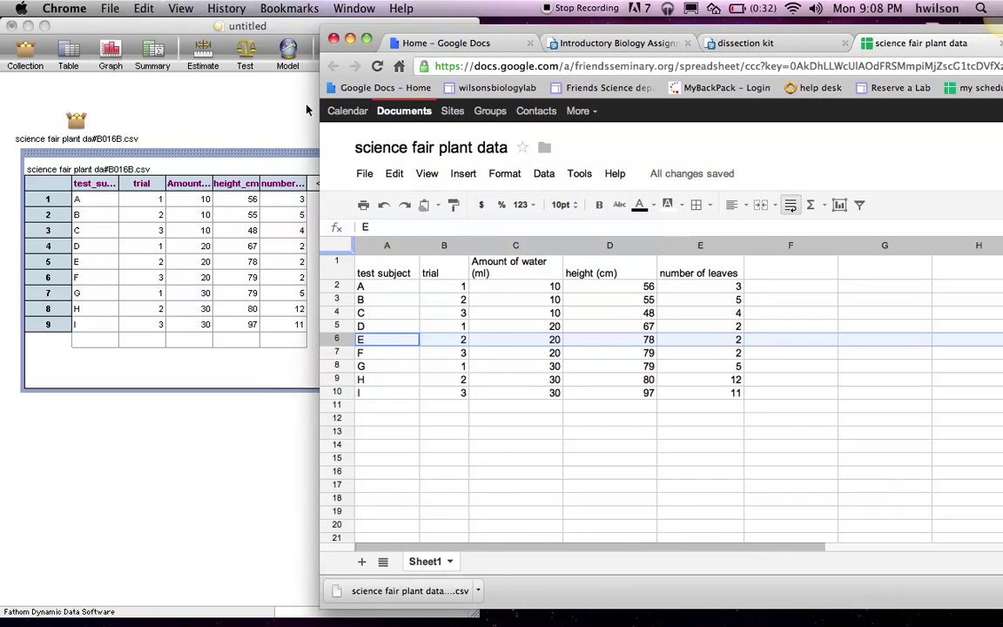
- Add a graph below the table with Amount_of_water_ml on the x-axis and height_cm on the y-axis
{"action": "left_click", "coordinate": [235, 116]}
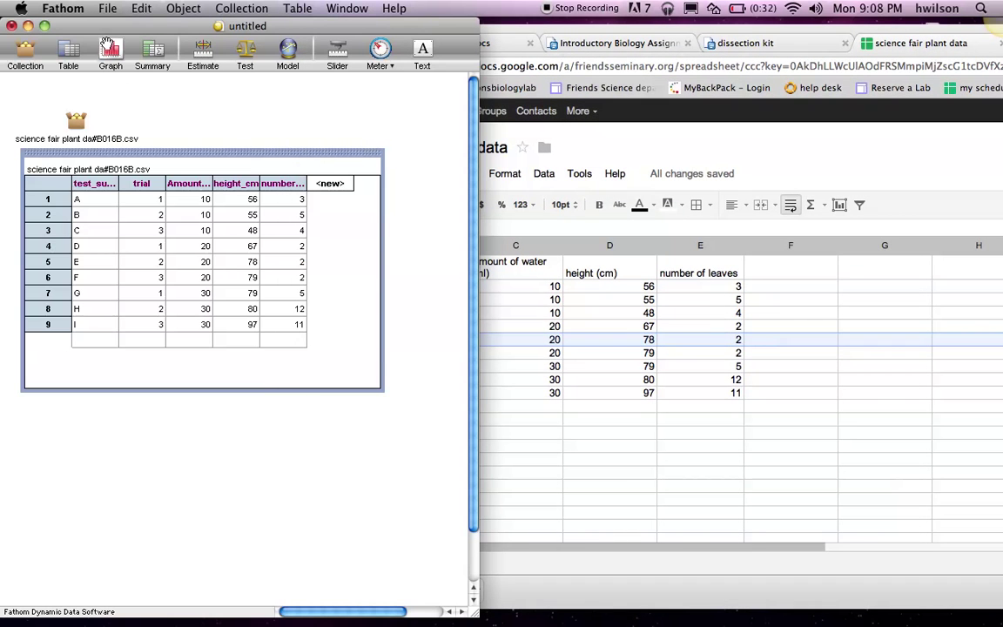
{"action": "left_click_drag", "start_coordinate": [100, 45], "coordinate": [181, 407]}
{"action": "left_click", "coordinate": [185, 185]}
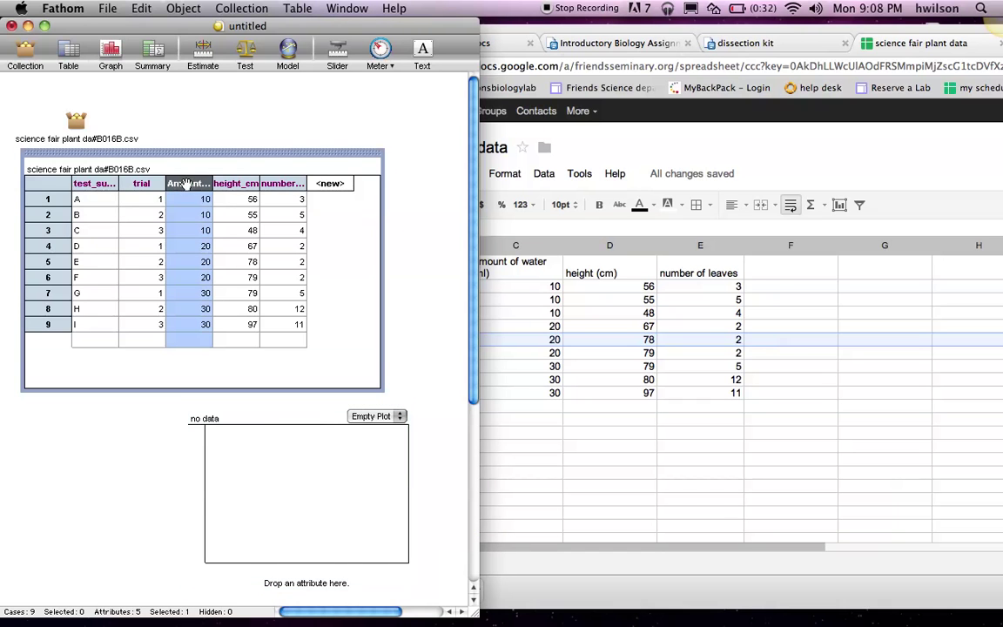
{"action": "left_click_drag", "start_coordinate": [186, 184], "coordinate": [272, 429]}
{"action": "left_click_drag", "start_coordinate": [277, 519], "coordinate": [284, 570]}
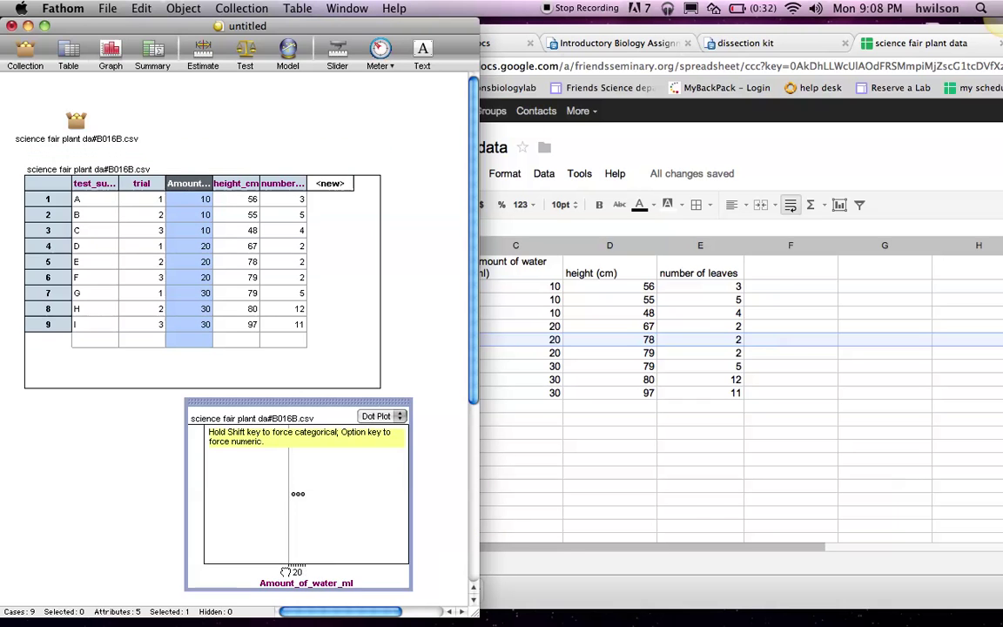
{"action": "left_click", "coordinate": [235, 184]}
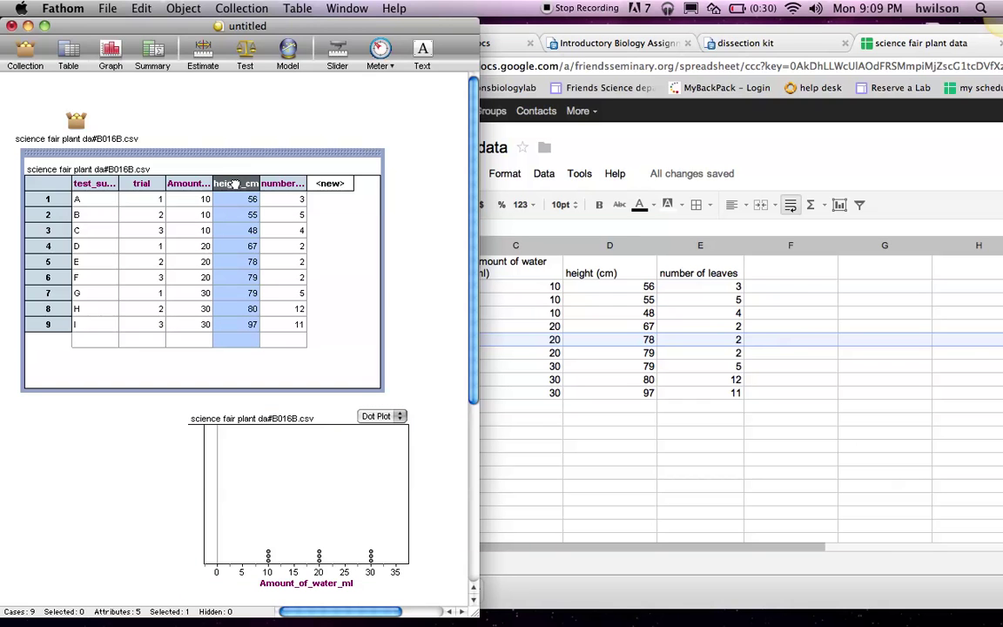
{"action": "left_click_drag", "start_coordinate": [235, 184], "coordinate": [193, 466]}
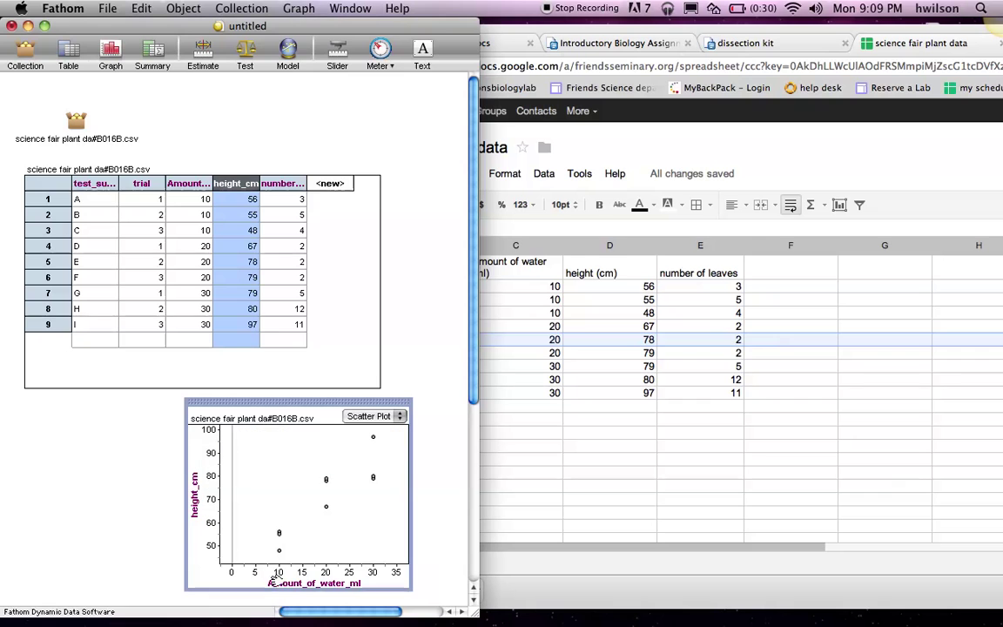